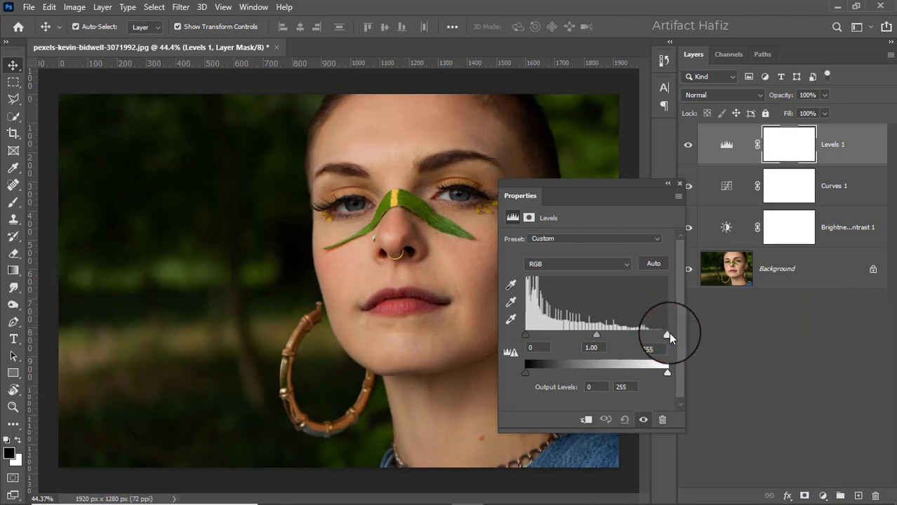
Compare the portrait with and without the Levels 1 adjustment
left_click(679, 184)
left_click(689, 151)
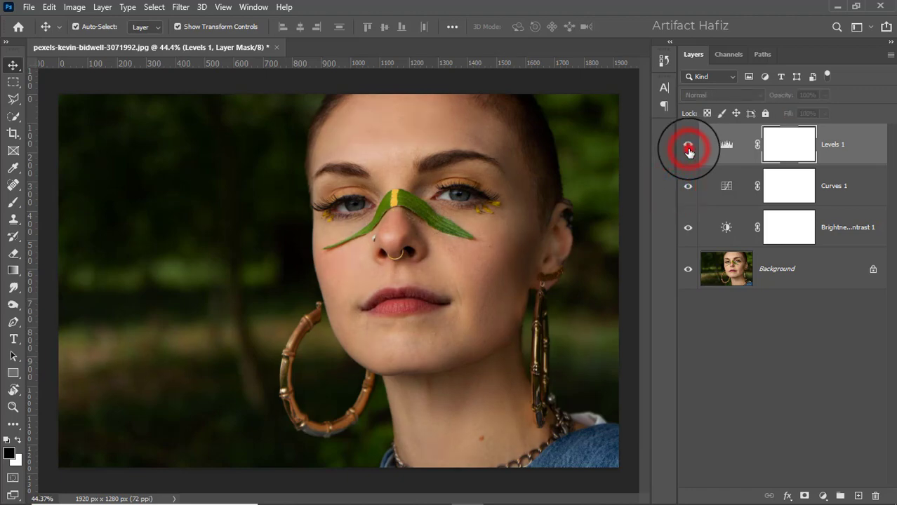
left_click(688, 147)
Add a Color Lookup adjustment layer with the FallColors.look 3D LUT and set its opacity to 14%
left_click(822, 496)
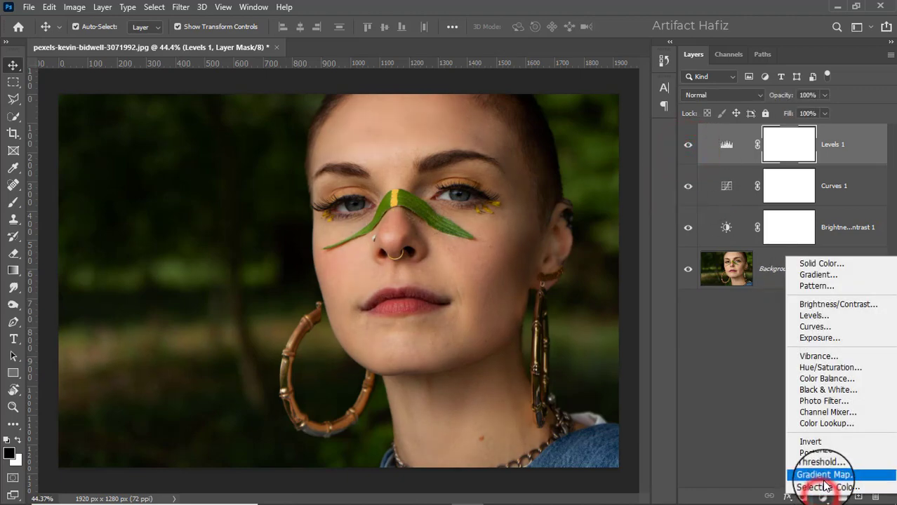
left_click(826, 426)
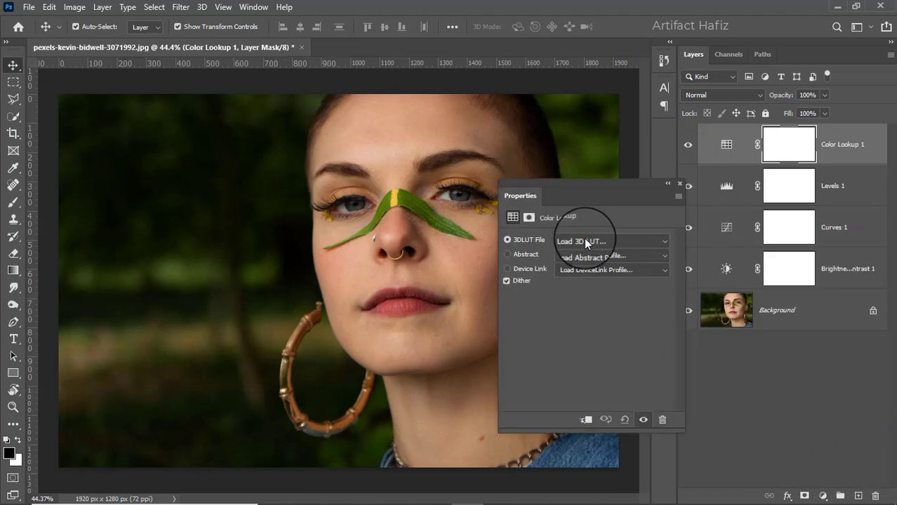
left_click(586, 240)
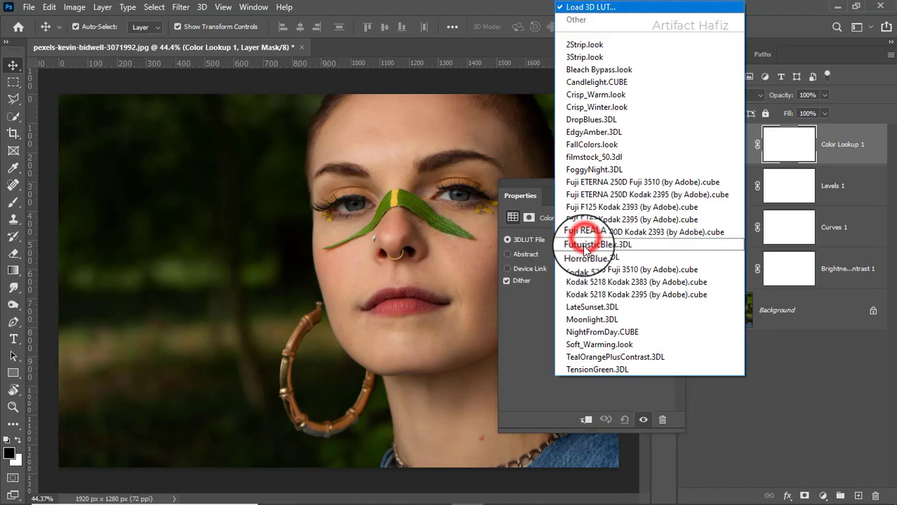
left_click(585, 146)
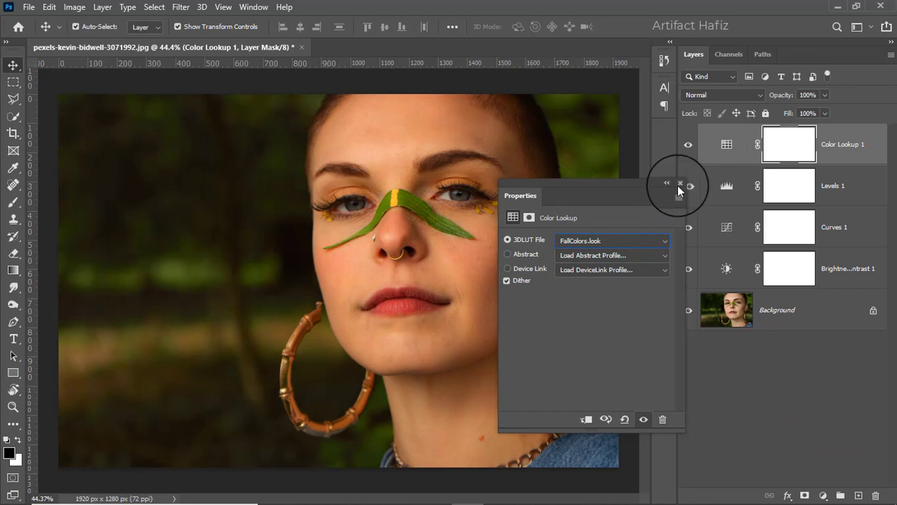
left_click(679, 184)
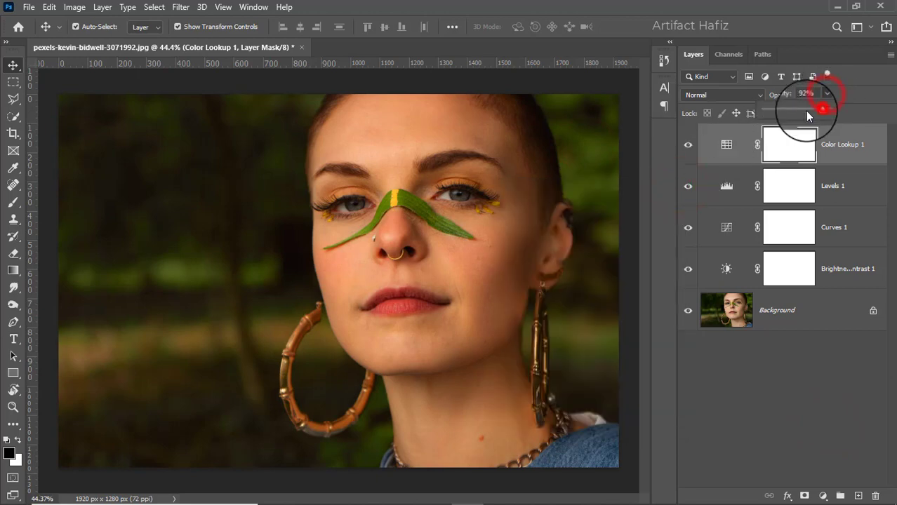
left_click(772, 112)
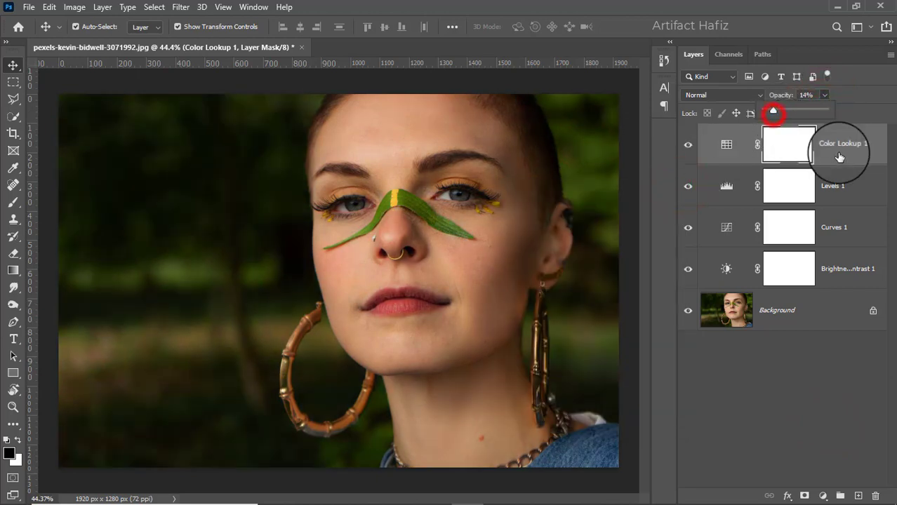
Stamp all visible layers into a new layer above Color Lookup 1 and convert it for smart filters
left_click(845, 145)
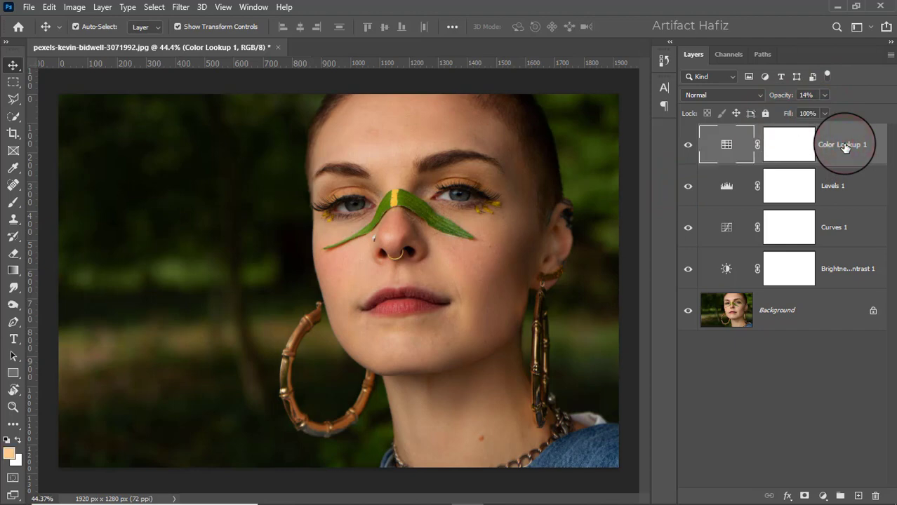
key("ctrl+alt+shift+e")
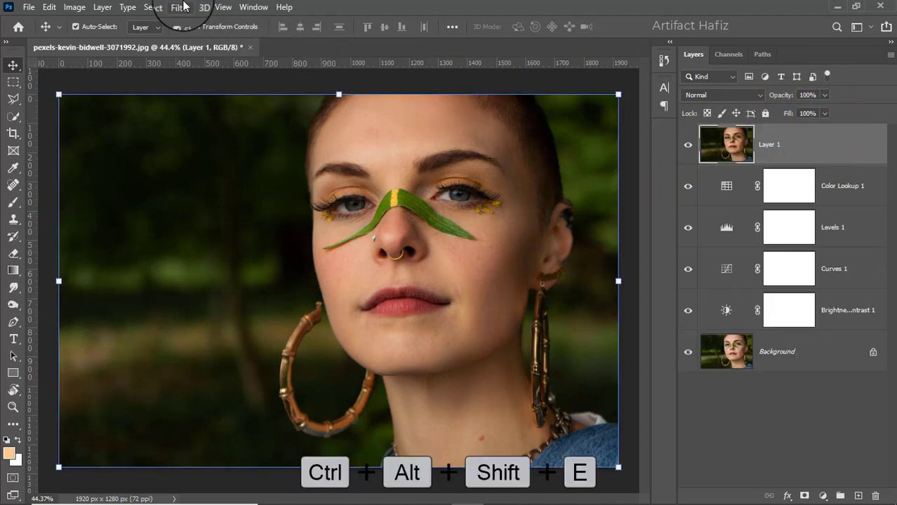
left_click(181, 6)
left_click(200, 40)
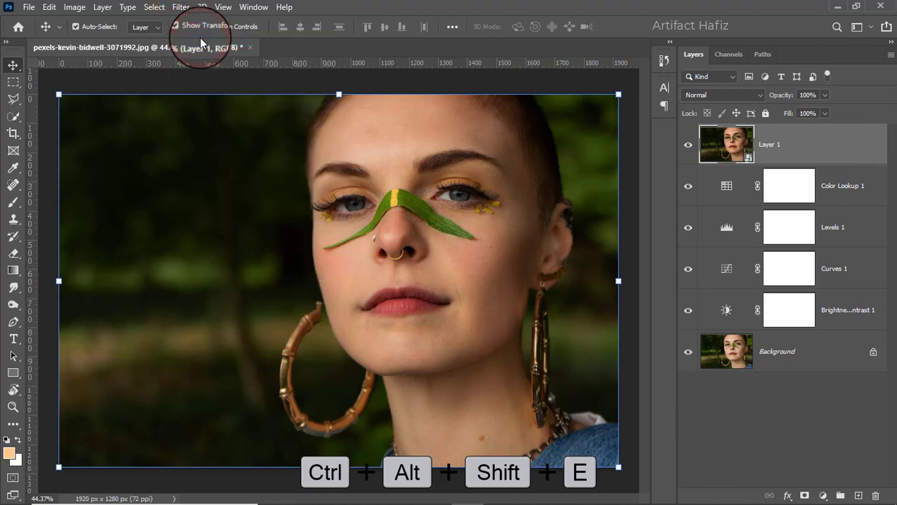
Open the stamped layer in the Camera Raw Filter and set Exposure to -0.15, Temperature to +4 and Tint to -5
left_click(177, 7)
left_click(201, 104)
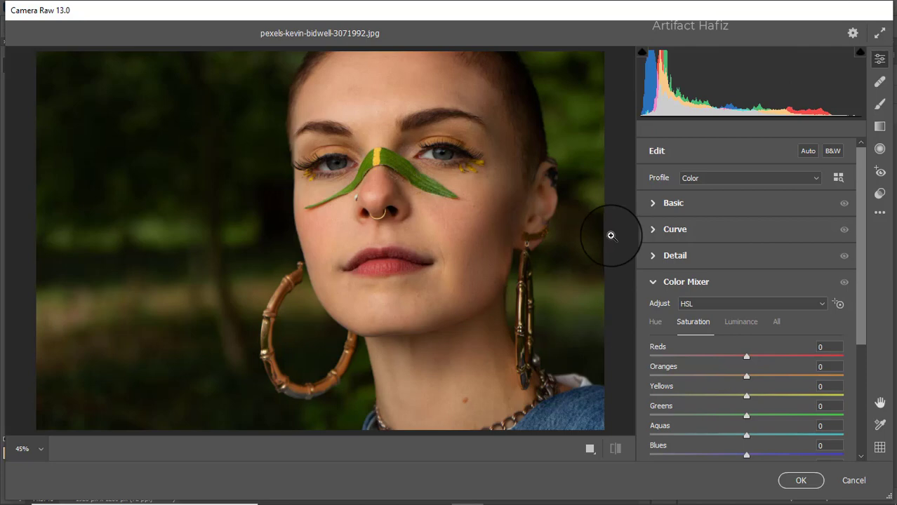
left_click(651, 204)
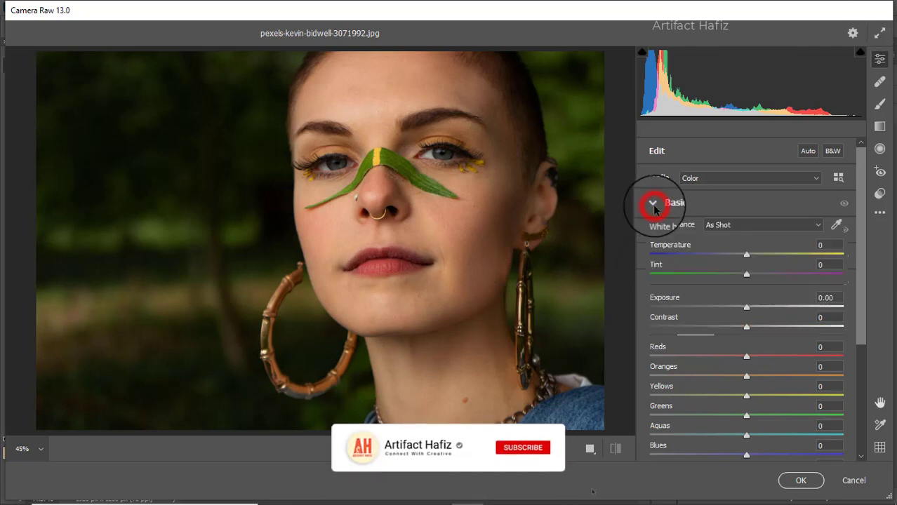
left_click_drag(749, 254, 745, 254)
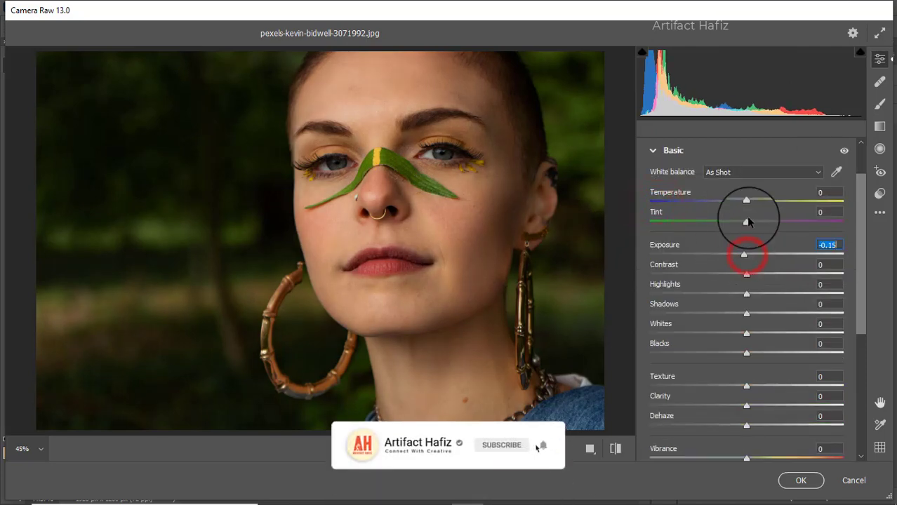
left_click_drag(747, 202, 742, 225)
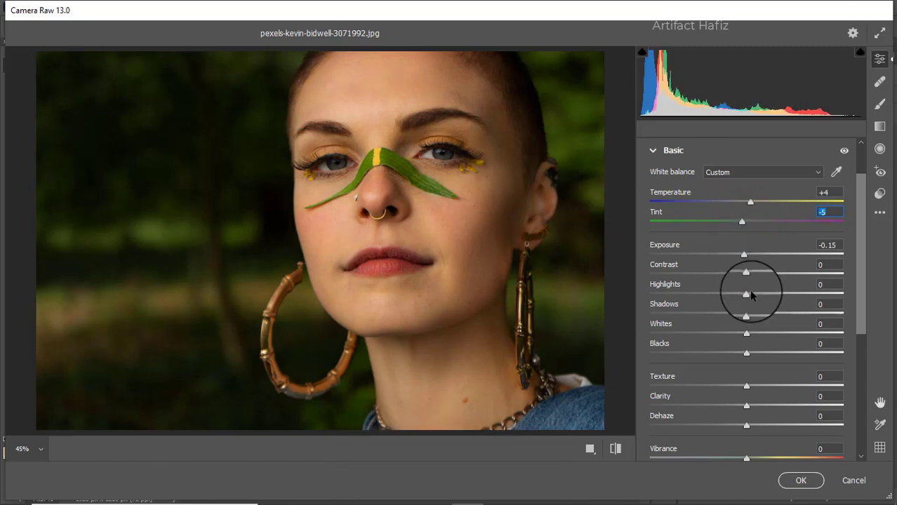
Set Contrast to -4, Highlights to -10, Shadows to +37, Whites to +35 and Blacks to -5
left_click_drag(747, 272, 735, 297)
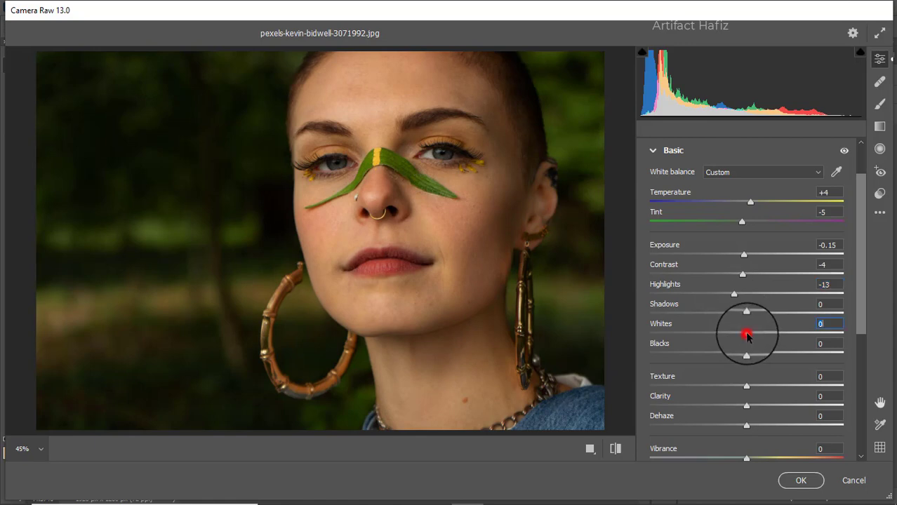
left_click_drag(747, 335, 779, 337)
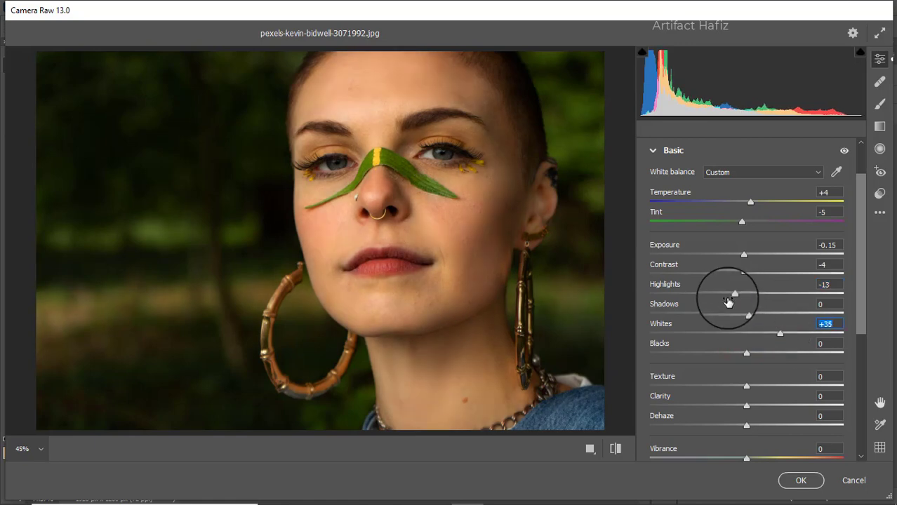
left_click_drag(732, 296, 781, 313)
left_click_drag(746, 353, 738, 355)
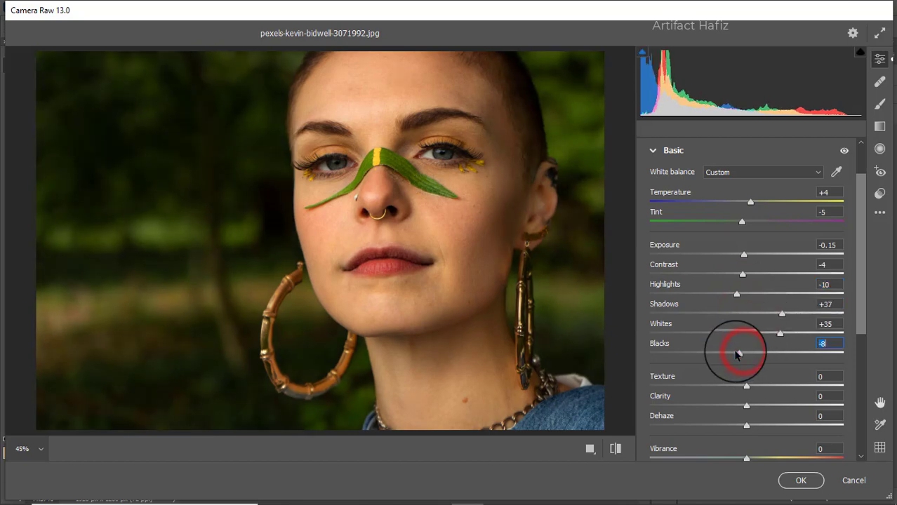
scroll(754, 298, "down", 1)
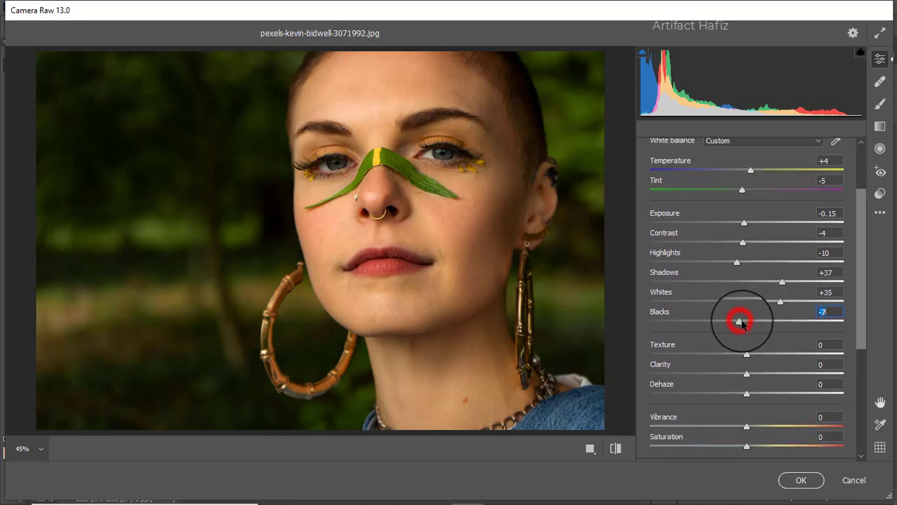
left_click_drag(741, 323, 745, 323)
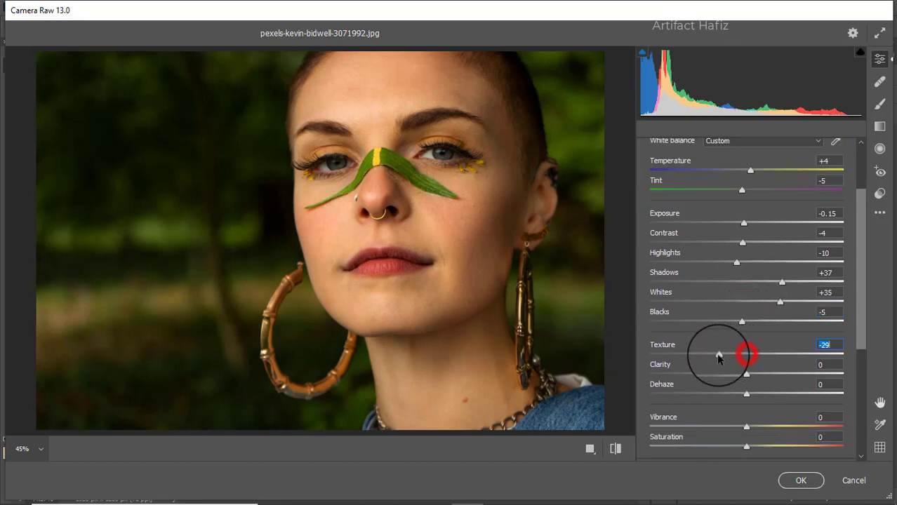
Set Texture to +1, Clarity to +3, Dehaze to +2, Vibrance to +10 and Saturation to -4
left_click_drag(718, 355, 747, 358)
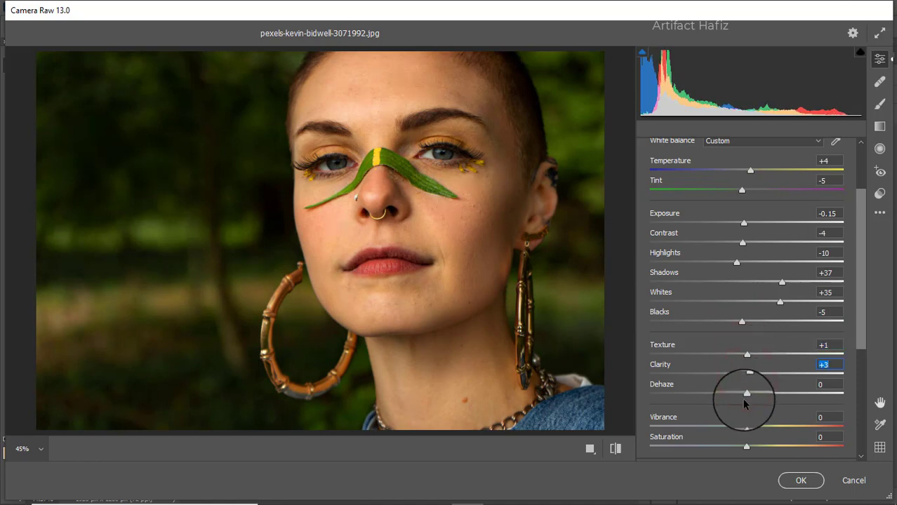
mouse_move(747, 394)
left_mouse_down()
mouse_move(762, 397)
mouse_move(752, 399)
left_mouse_up()
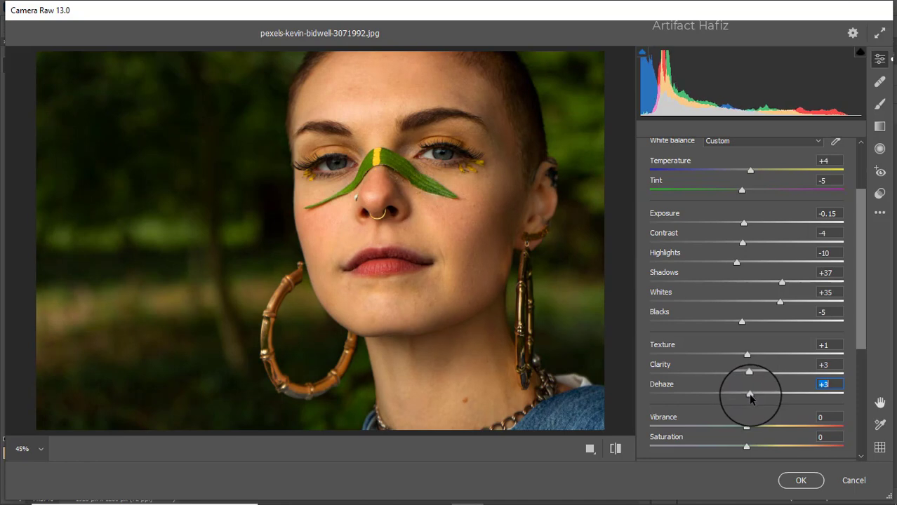
scroll(702, 342, "down", 3)
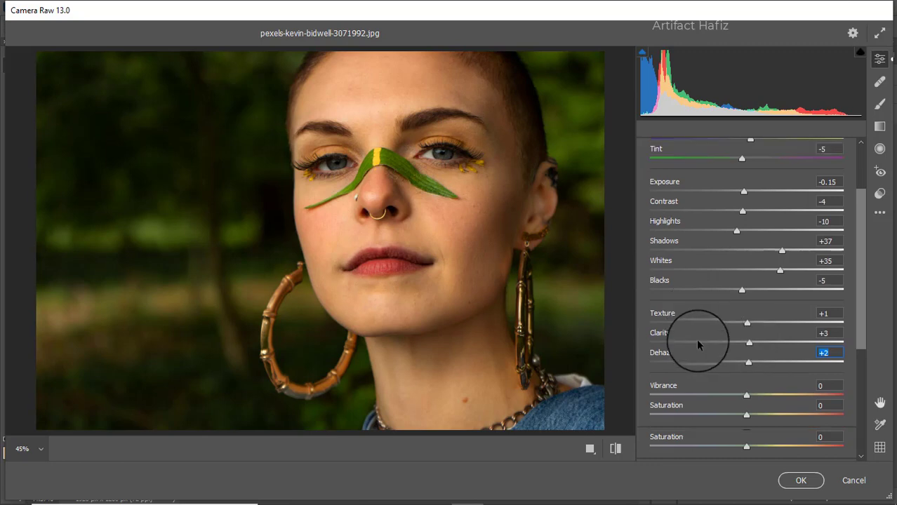
left_click_drag(746, 331, 745, 358)
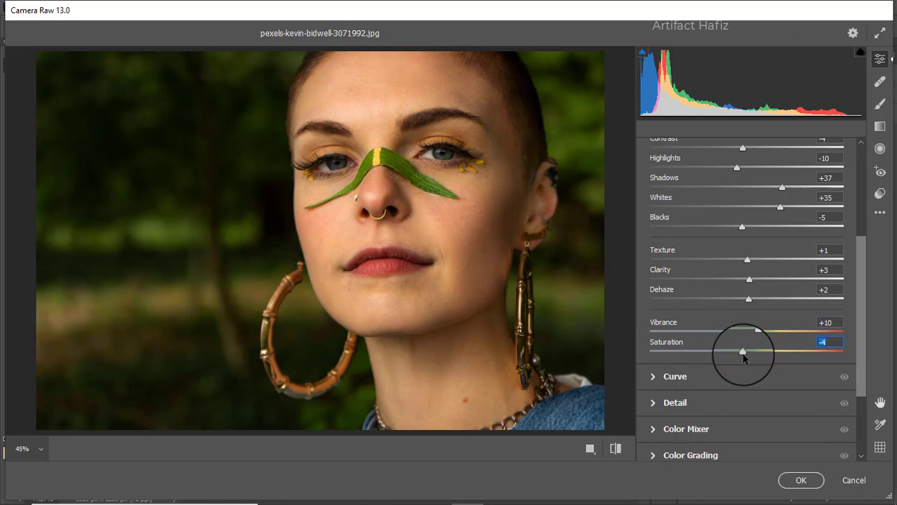
Shape the main point curve with points at 62/62 and 192/199, and raise its black point to output 4
scroll(739, 353, "down", 2)
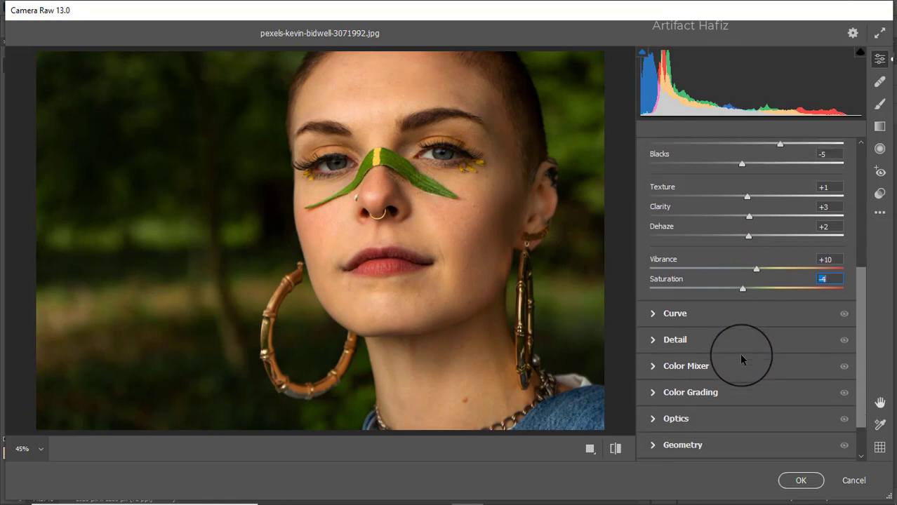
left_click(681, 317)
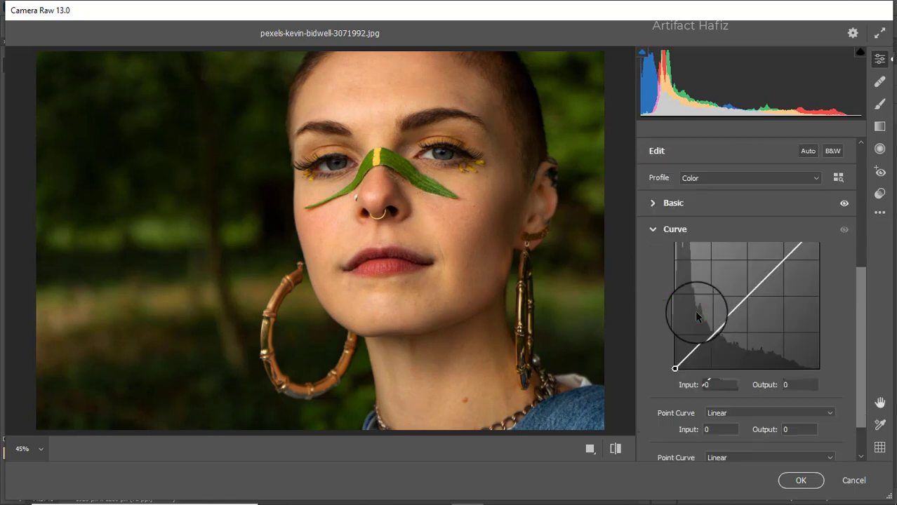
left_click(710, 332)
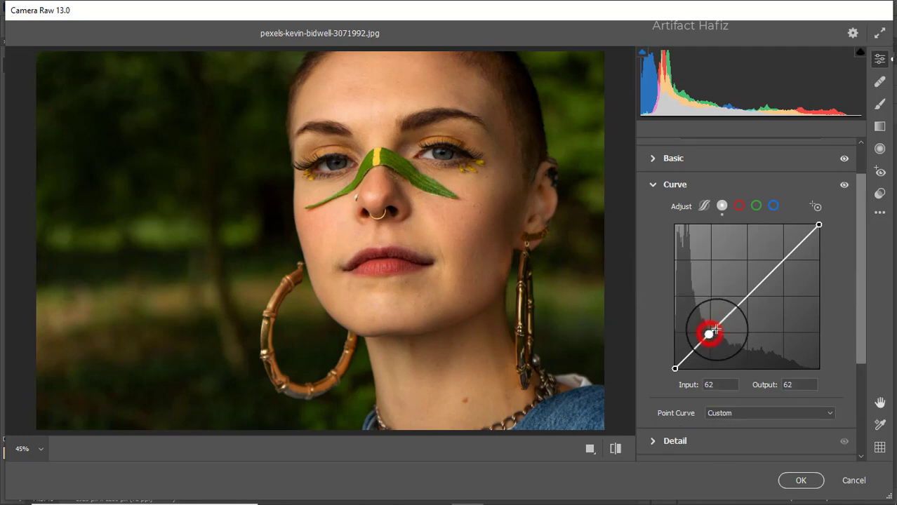
left_click(784, 257)
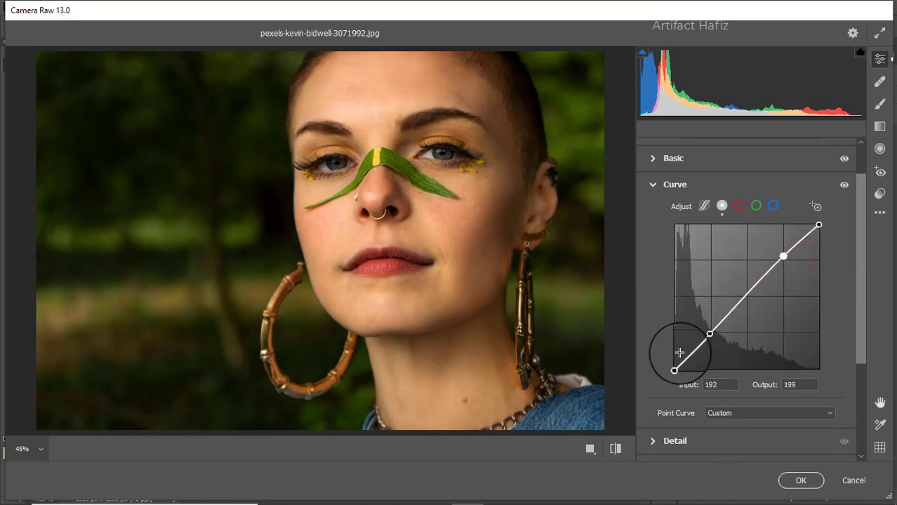
left_click_drag(675, 369, 675, 365)
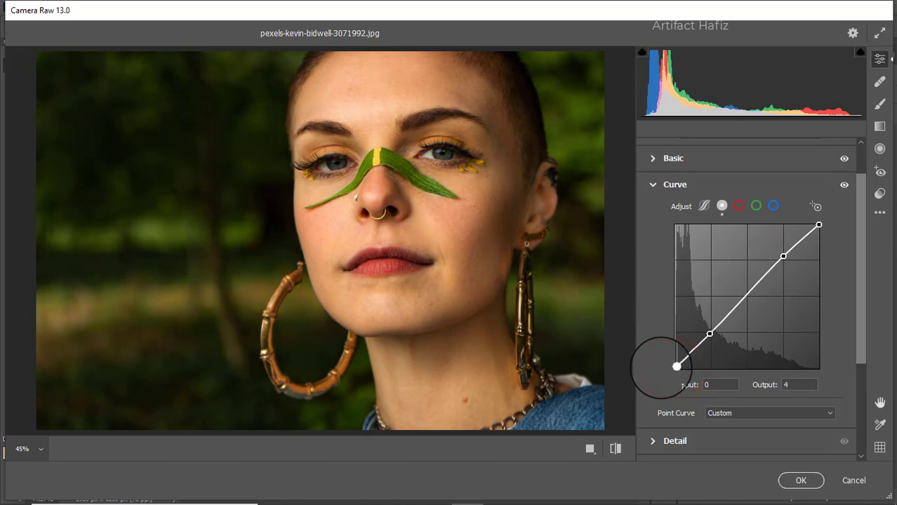
On the blue channel curve, raise the black point to output 5 and add a quarter-tone point at output 65
left_click(773, 206)
left_click_drag(674, 368, 675, 366)
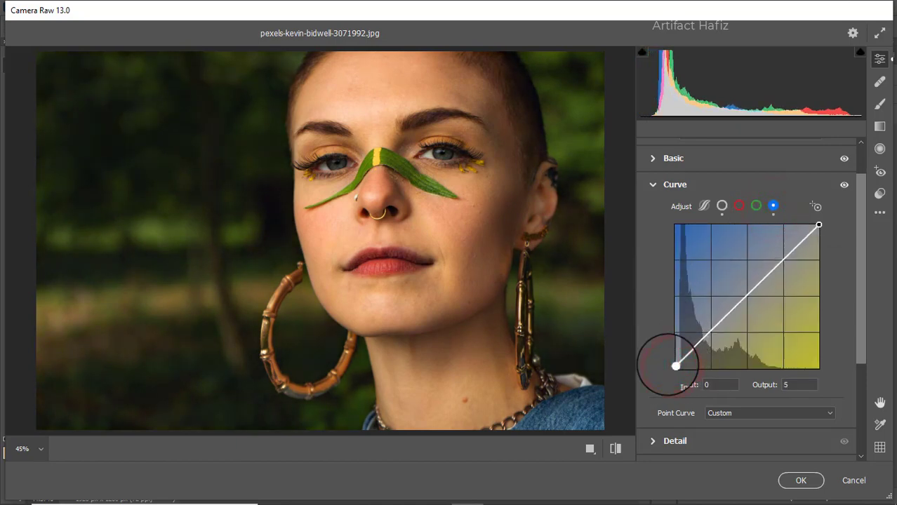
left_click(711, 333)
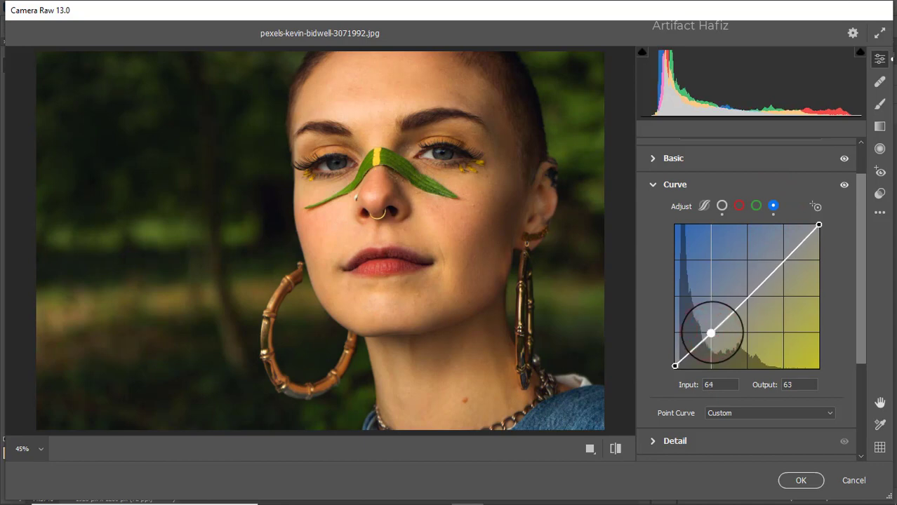
left_click_drag(712, 333, 711, 332)
In the Detail settings, set Sharpening to 10, Noise Reduction to 15 and Color Noise Reduction to 10
scroll(709, 323, "down", 3)
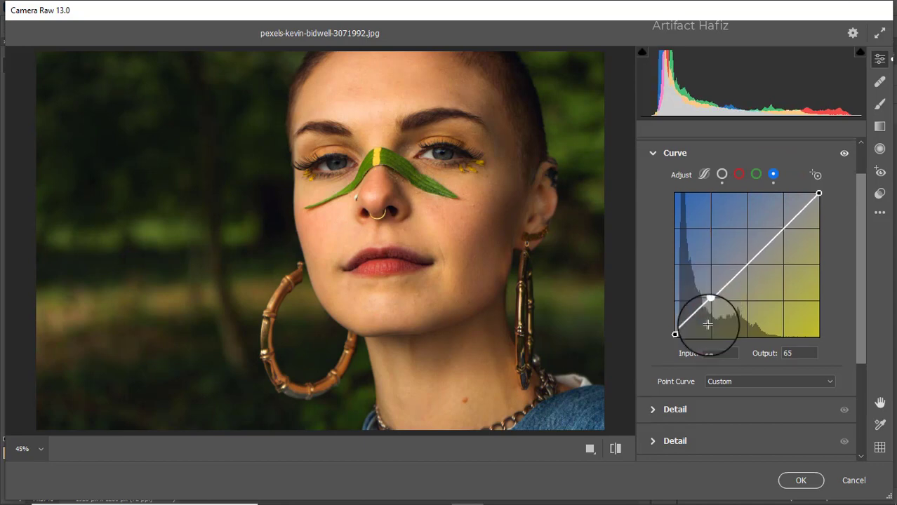
left_click(651, 346)
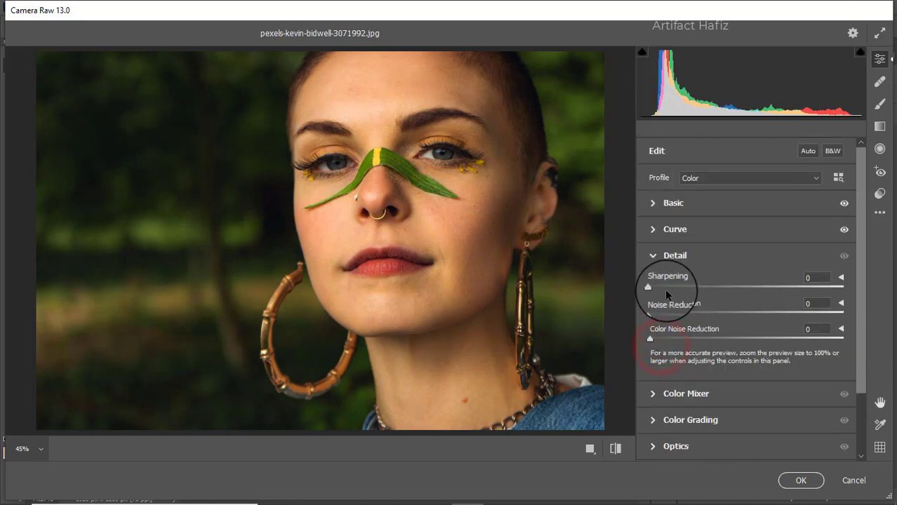
left_click(652, 288)
left_click_drag(657, 288, 678, 314)
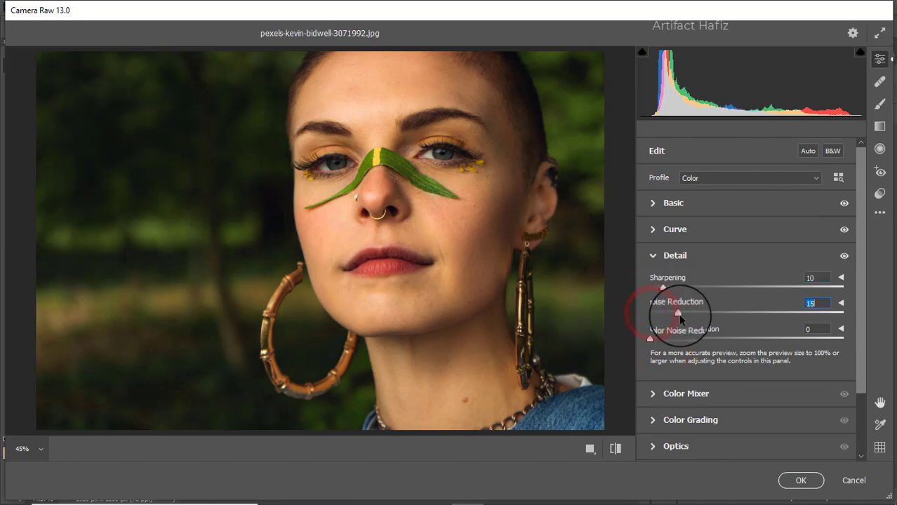
left_click_drag(650, 340, 670, 344)
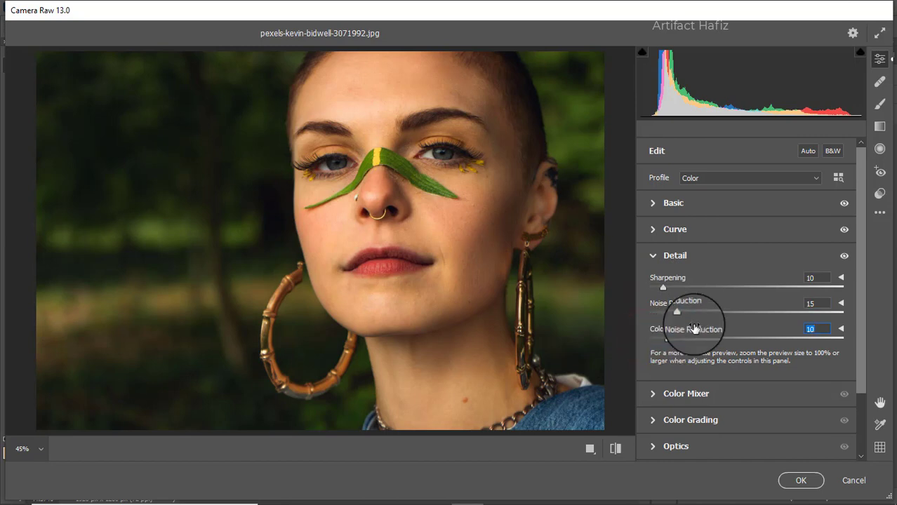
scroll(693, 329, "down", 1)
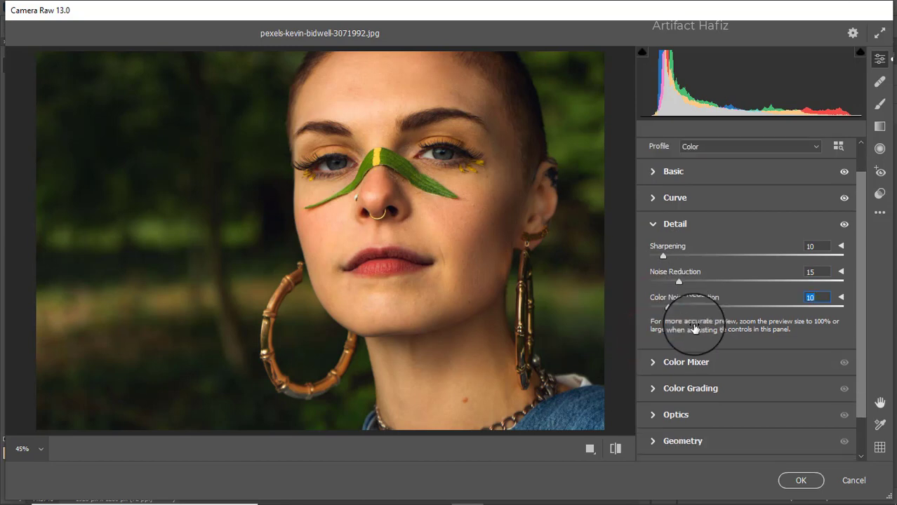
Set Noise Reduction to 8 and Color Mixer saturation to Reds +21, Oranges -18, Yellows -32, Greens -62, Aquas +10 and Blues +15
left_click_drag(678, 281, 665, 285)
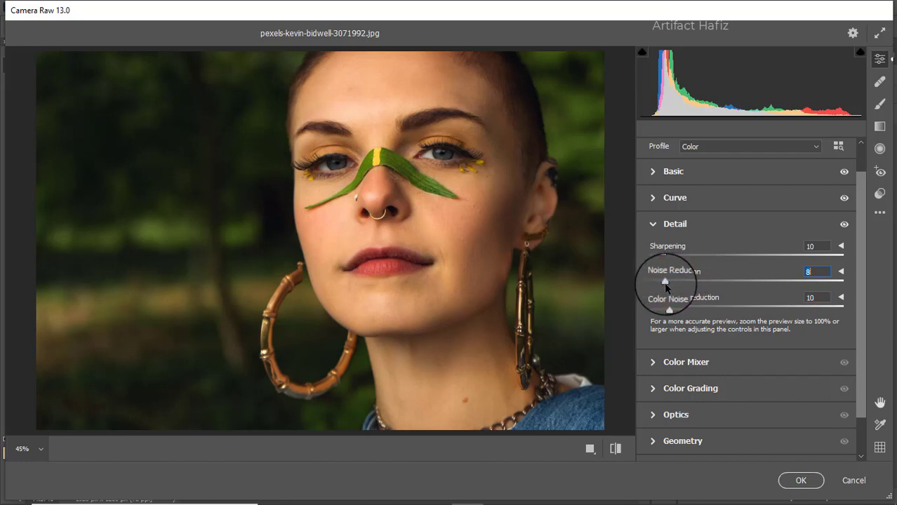
left_click(667, 363)
left_click(692, 235)
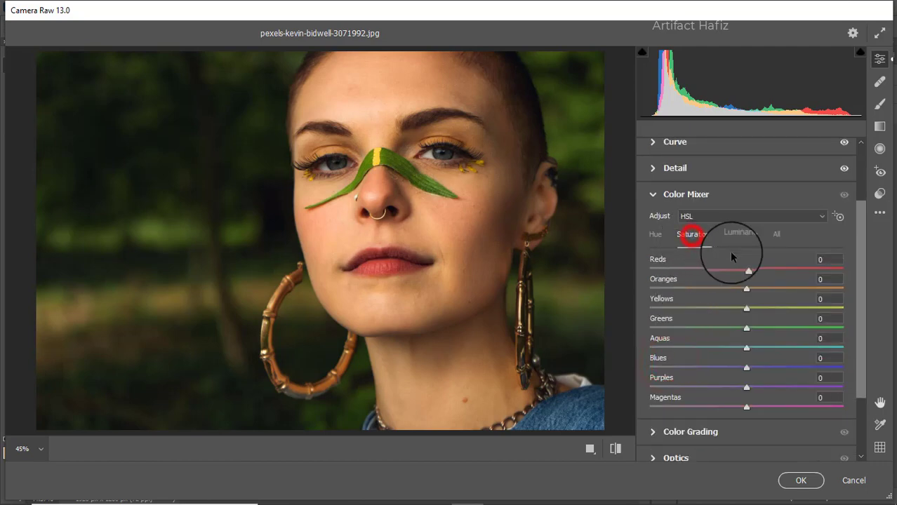
left_click_drag(747, 269, 750, 296)
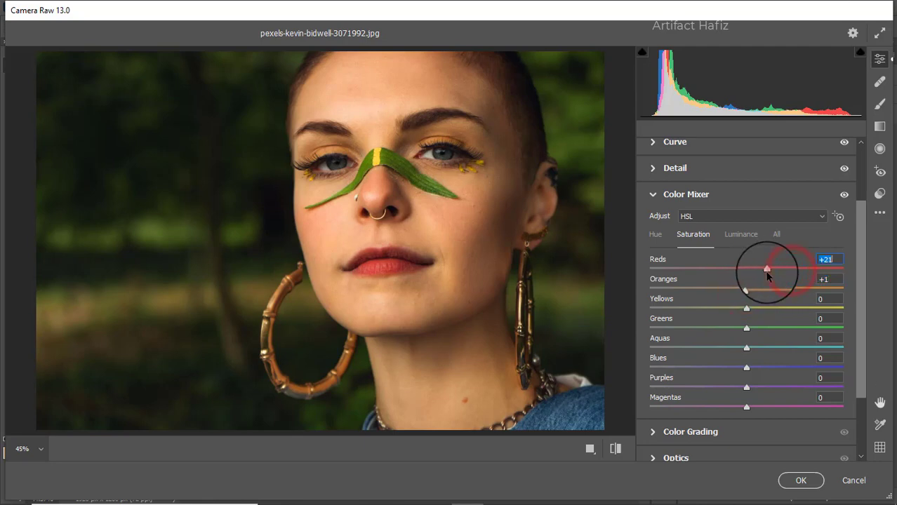
left_click_drag(747, 293, 685, 306)
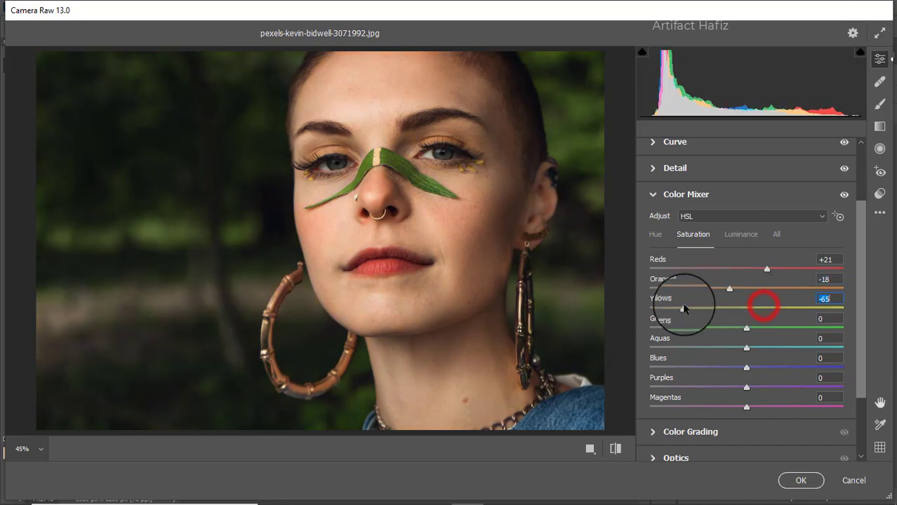
left_click(718, 309)
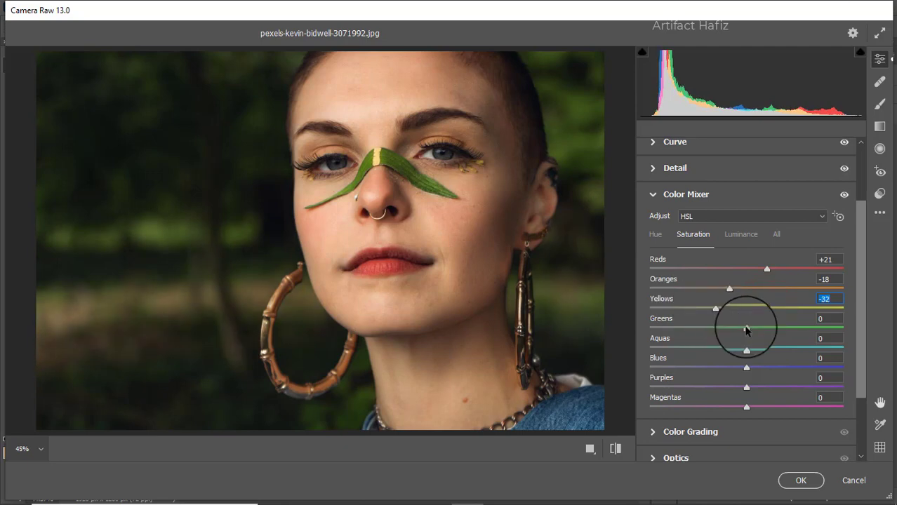
left_click_drag(746, 327, 686, 329)
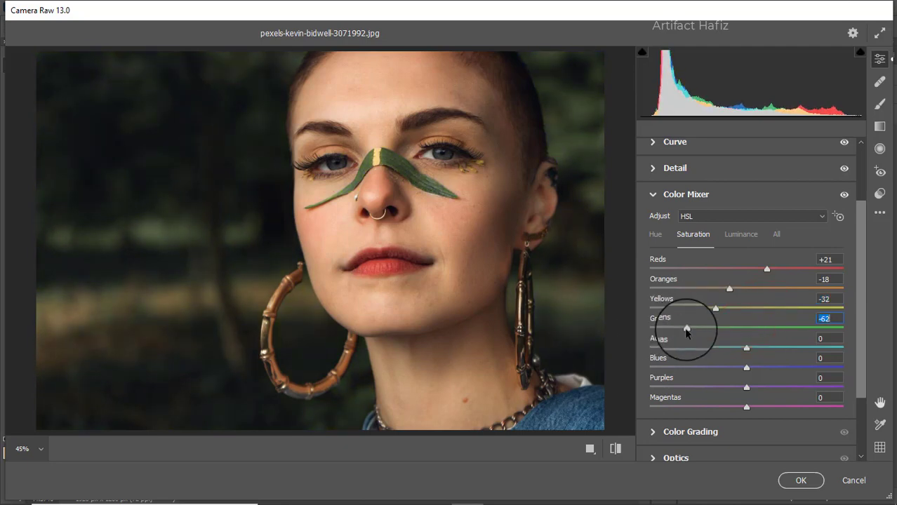
left_click(755, 346)
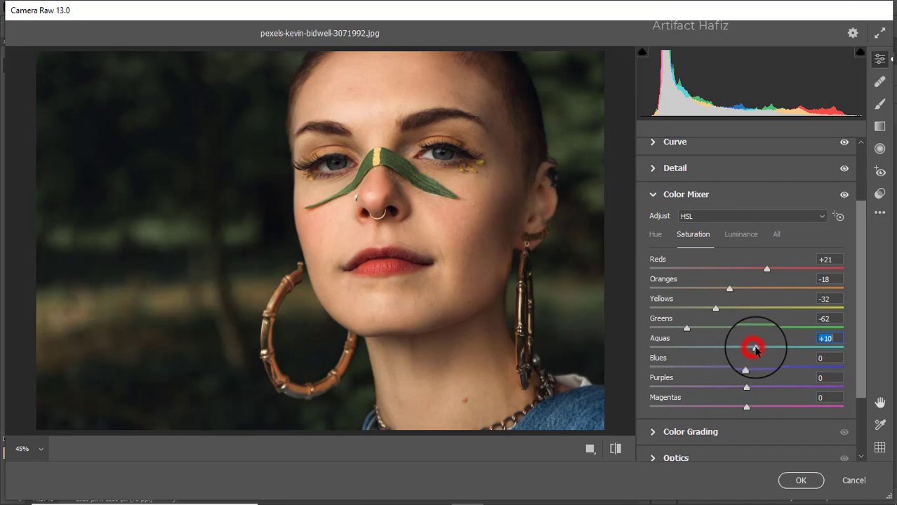
left_click_drag(746, 368, 761, 364)
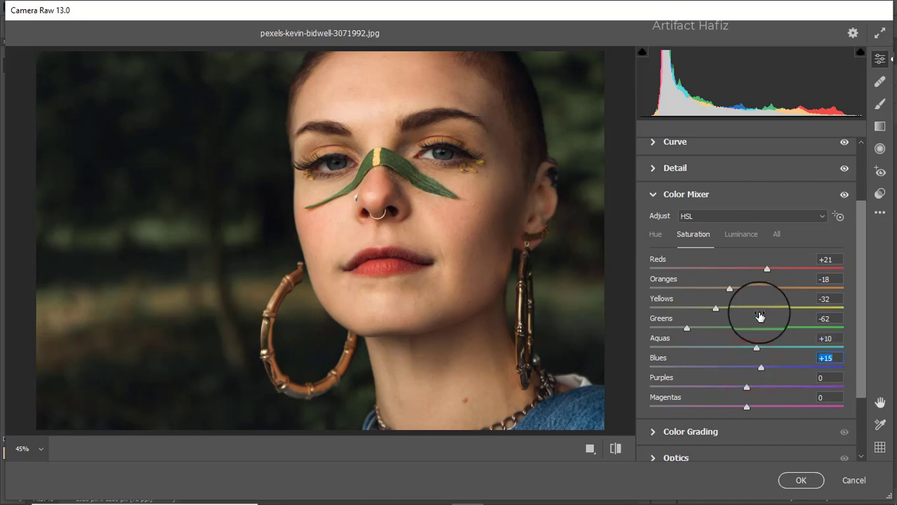
Set the Color Mixer luminance to Oranges +1, Yellows +18, Greens +52, Aquas +14 and Blues +31
left_click(733, 240)
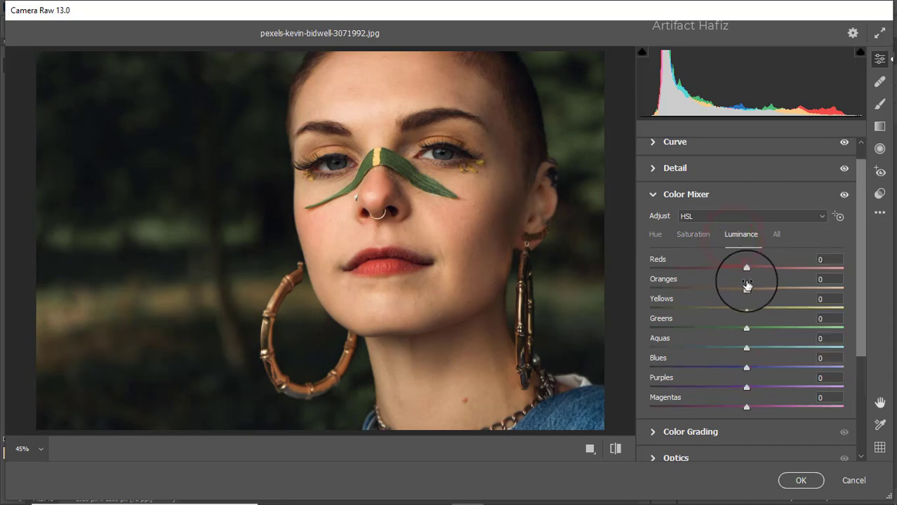
left_click_drag(747, 288, 797, 331)
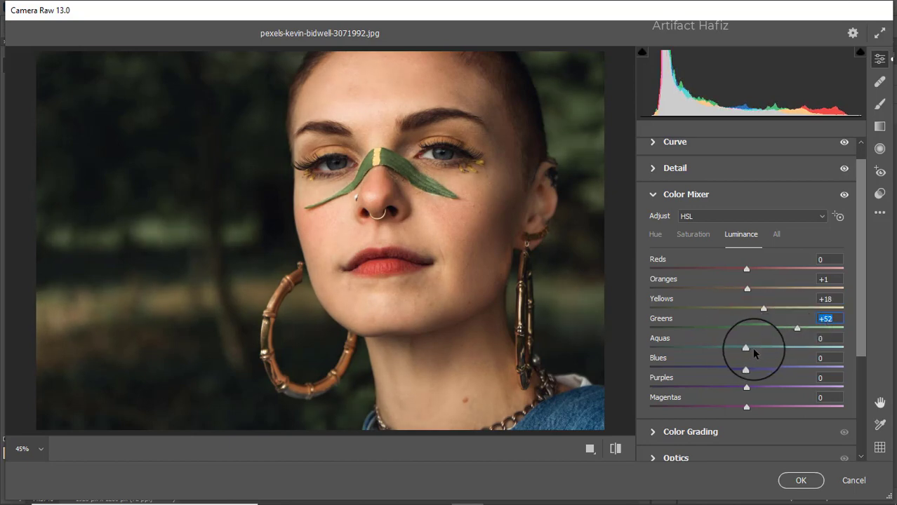
left_click_drag(748, 348, 777, 370)
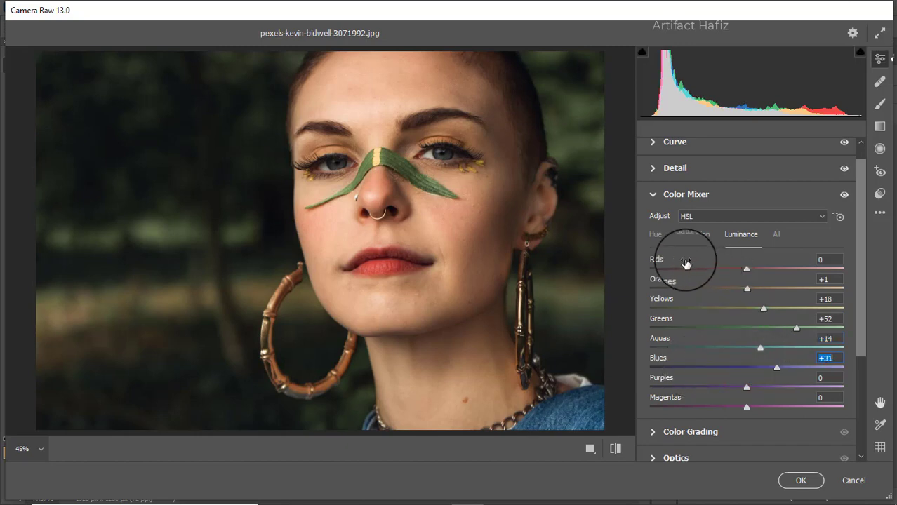
Set the Color Mixer hue to Aquas -69 and Blues -47, leaving Greens at 0
left_click(655, 235)
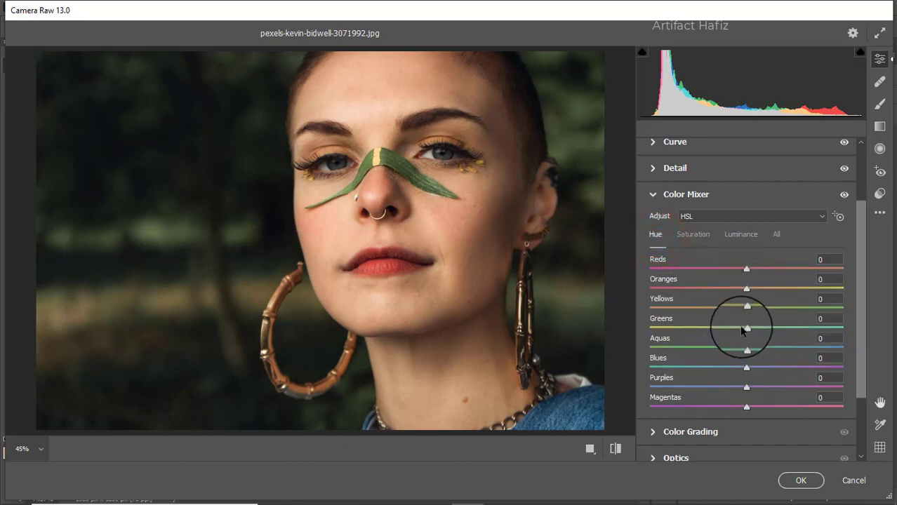
left_click_drag(747, 347, 680, 348)
left_click_drag(746, 368, 705, 371)
mouse_move(728, 329)
left_mouse_down()
mouse_move(793, 329)
mouse_move(725, 329)
mouse_move(739, 329)
mouse_move(735, 336)
left_mouse_up()
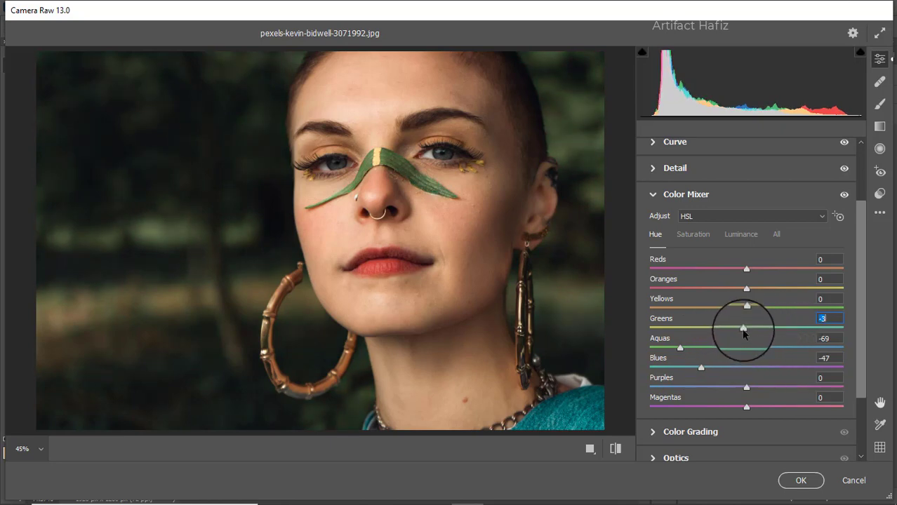
left_click(744, 331)
Color grade the shadows to hue 210, saturation 9, the highlights to hue 87, saturation 9, and the midtones to hue 55, saturation 15
scroll(737, 363, "down", 3)
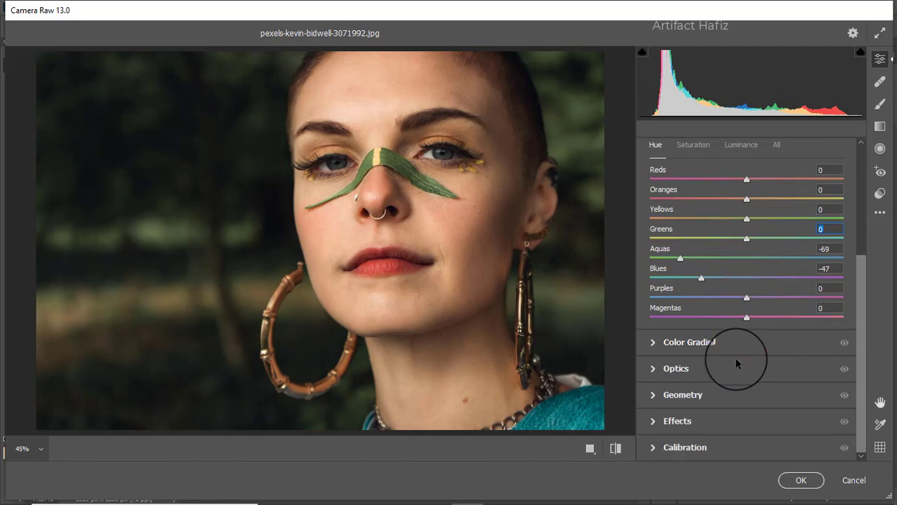
left_click(691, 342)
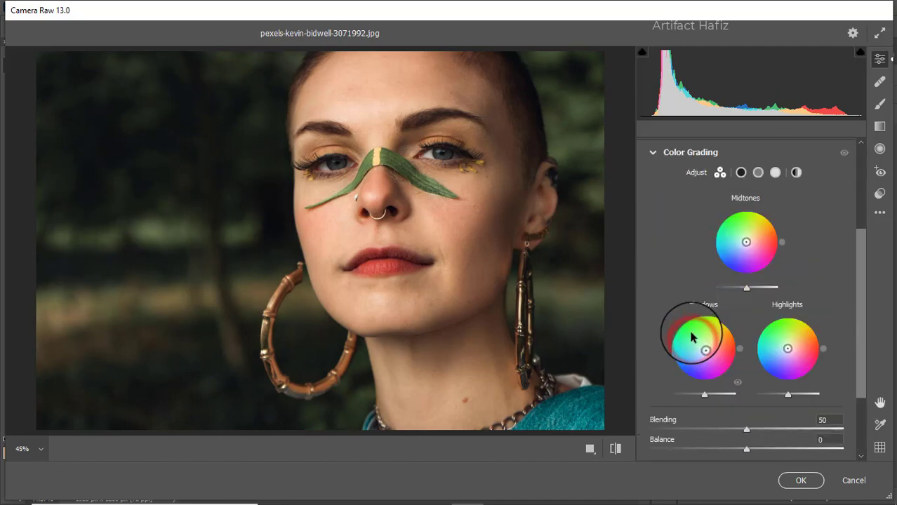
left_click(703, 353)
mouse_move(702, 353)
left_mouse_down()
mouse_move(716, 383)
mouse_move(705, 376)
mouse_move(693, 387)
mouse_move(675, 327)
mouse_move(667, 393)
mouse_move(681, 390)
mouse_move(671, 381)
mouse_move(705, 349)
left_mouse_up()
left_click_drag(686, 380, 665, 370)
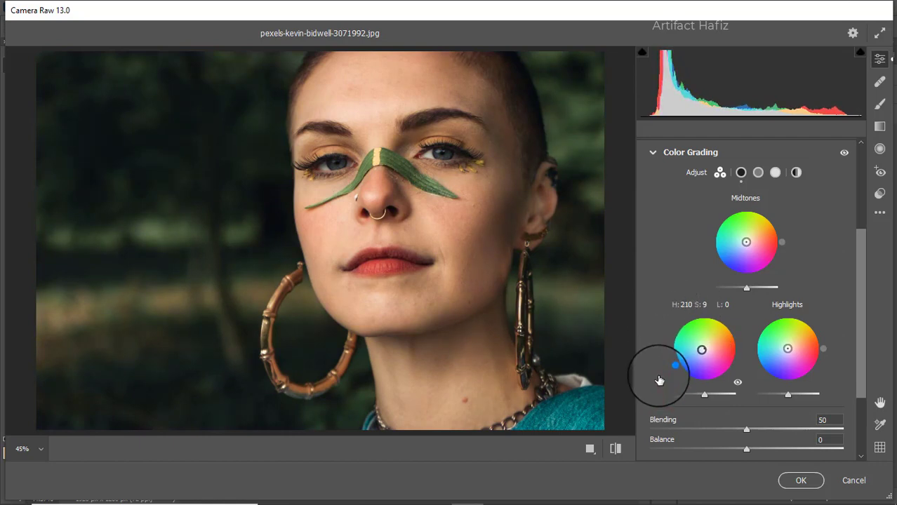
left_click_drag(785, 357, 791, 316)
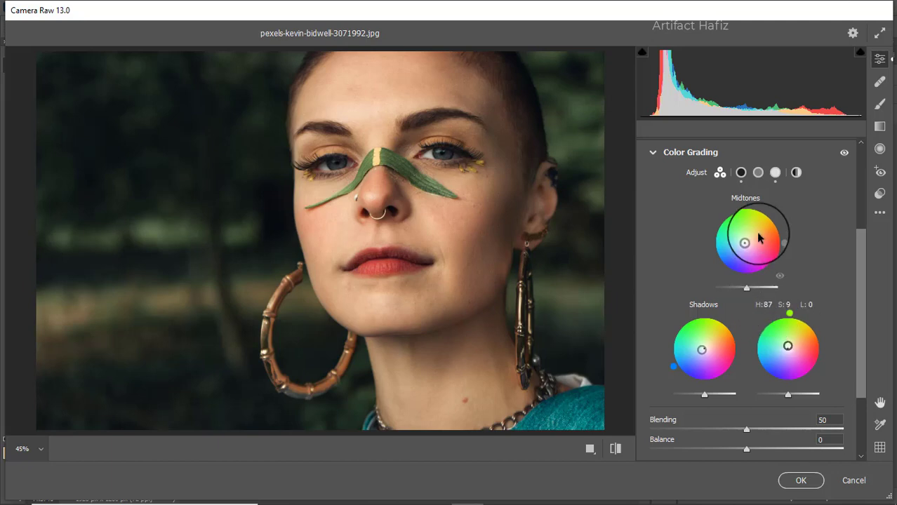
left_click_drag(746, 242, 747, 243)
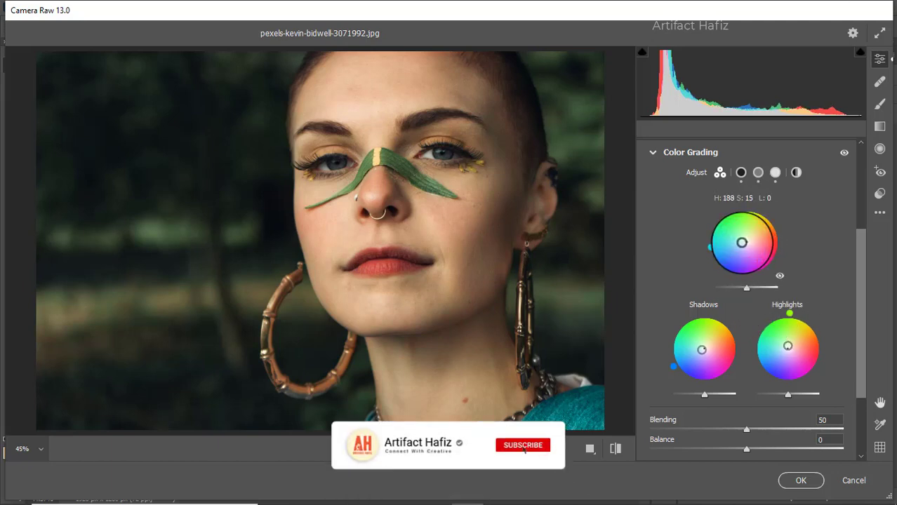
left_click_drag(711, 251, 767, 243)
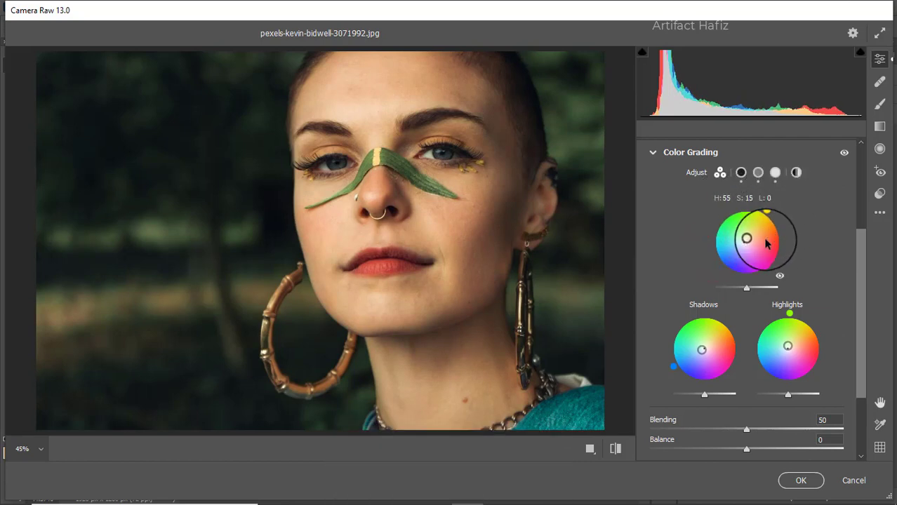
In the Effects settings, set Vignetting to -3
scroll(750, 309, "down", 3)
left_click(699, 424)
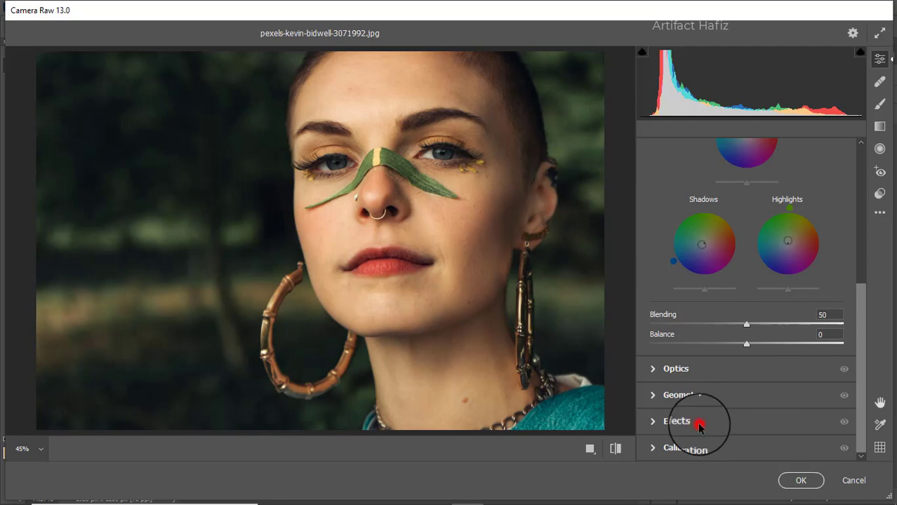
mouse_move(745, 317)
left_mouse_down()
mouse_move(729, 316)
mouse_move(742, 317)
left_mouse_up()
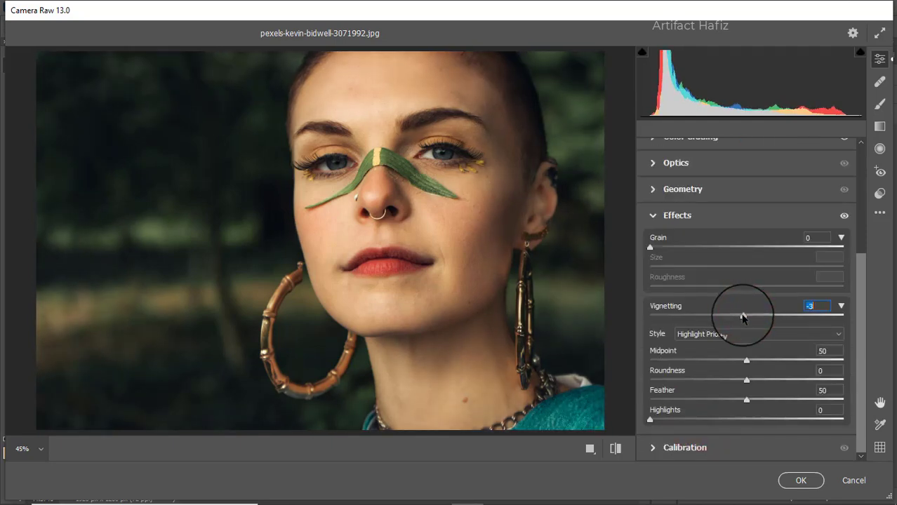
In the Calibration settings, set the Green Primary saturation to +33, Red Primary saturation to -29 and Blue Primary saturation to -12
left_click(704, 448)
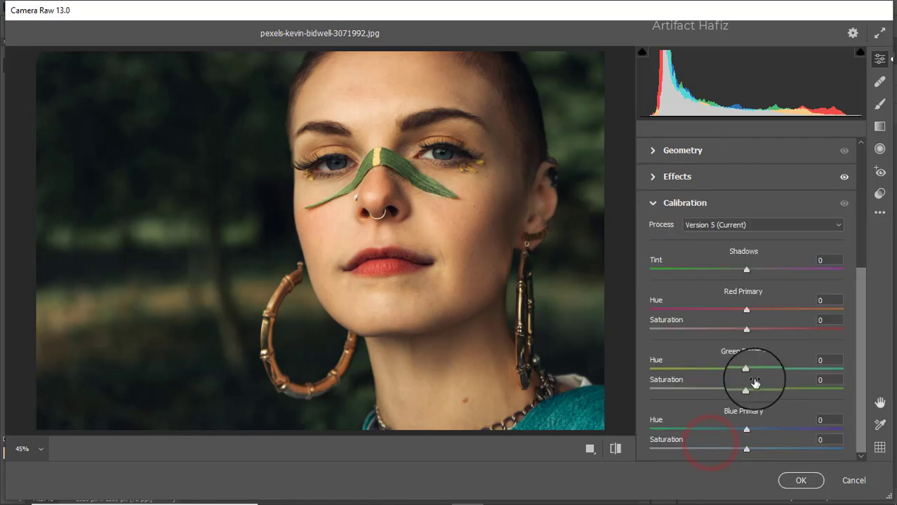
left_click_drag(747, 388, 778, 388)
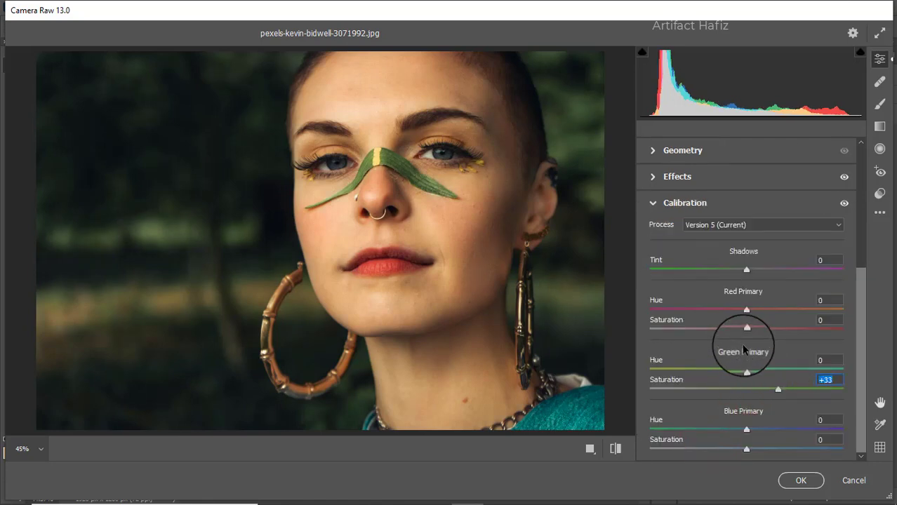
left_click_drag(747, 329, 716, 330)
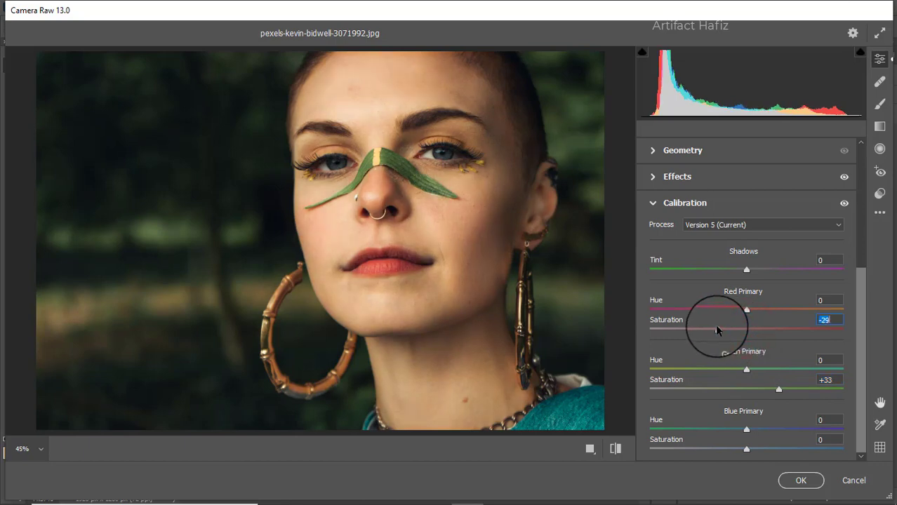
left_click_drag(746, 449, 735, 451)
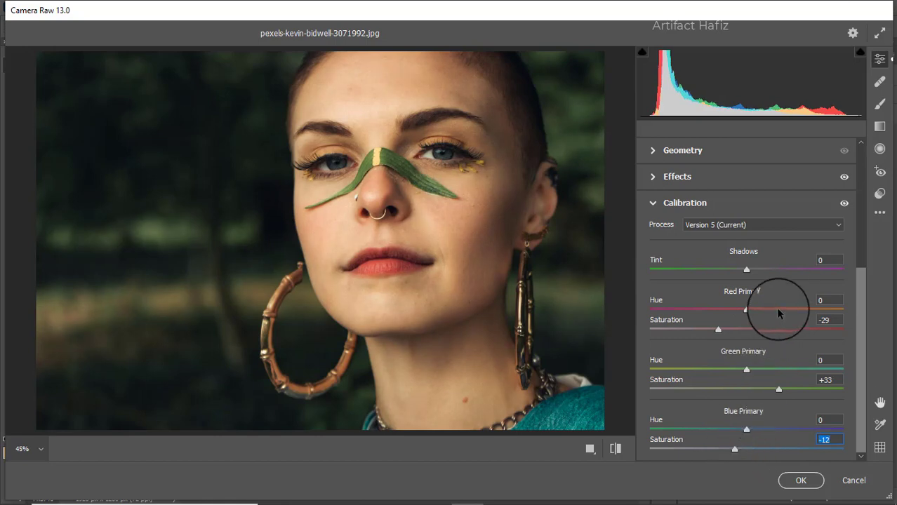
With the before and after views side by side, set Exposure to -0.40 and apply the Camera Raw filter
left_click_drag(861, 315, 864, 176)
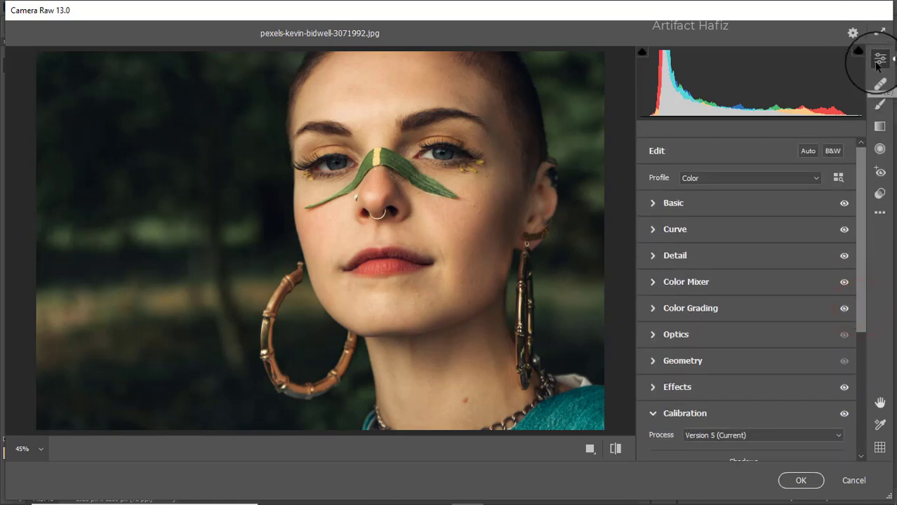
left_click(590, 449)
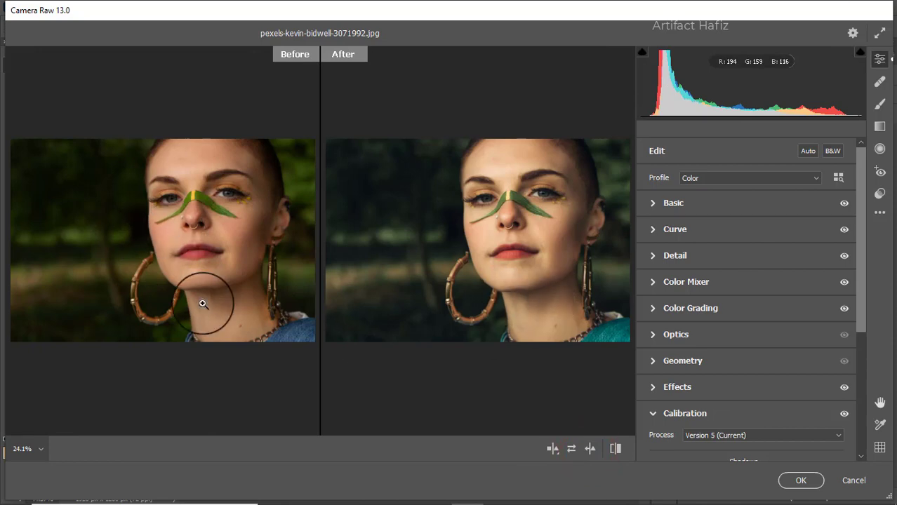
left_click(652, 203)
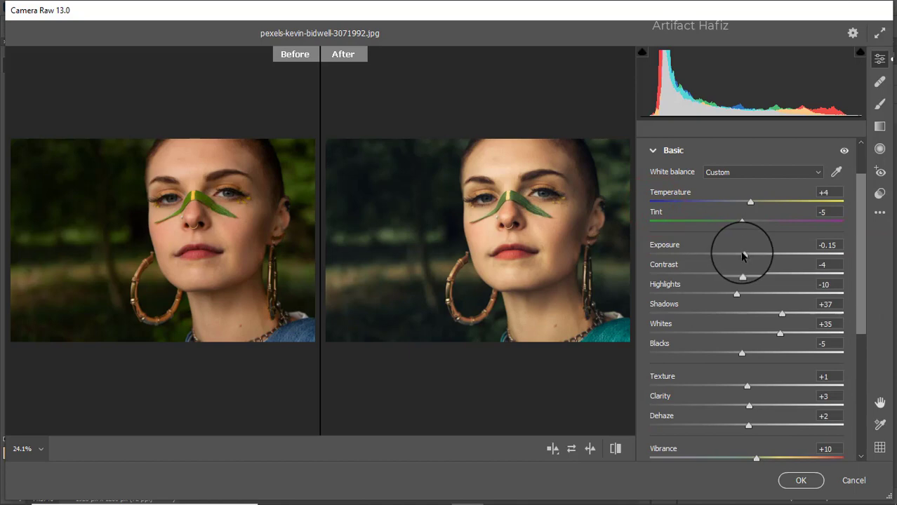
left_click_drag(743, 254, 737, 257)
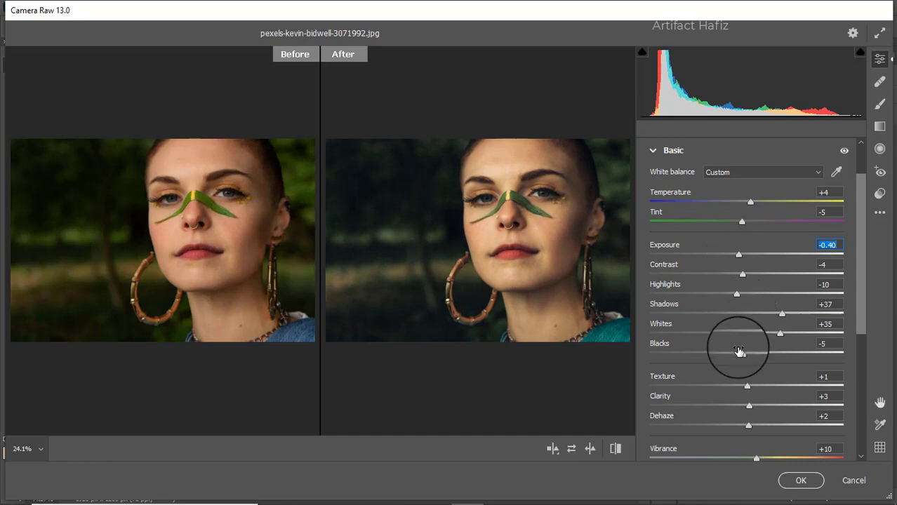
left_click(798, 480)
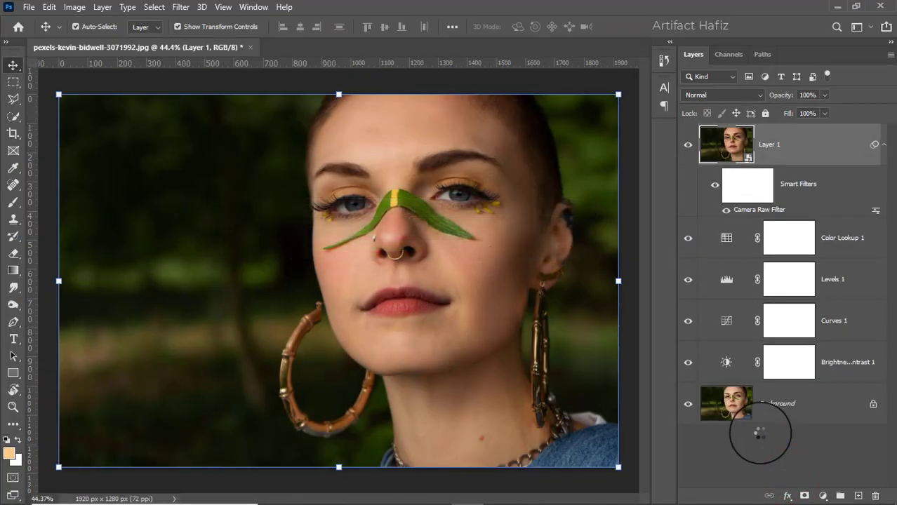
Compare the graded portrait with the original by repeatedly showing only the Background layer and restoring all layers
left_click(687, 405, "alt")
left_click(687, 405, "alt")
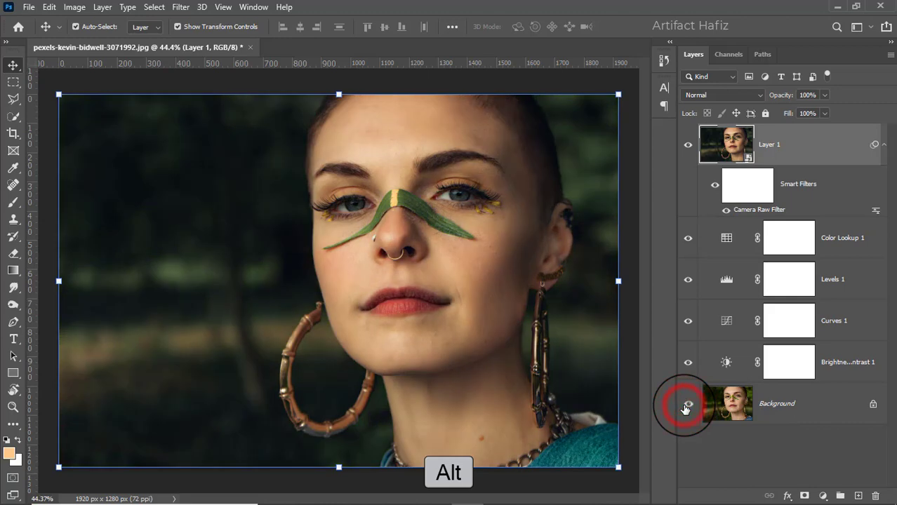
left_click(686, 405, "alt")
left_click(687, 405, "alt")
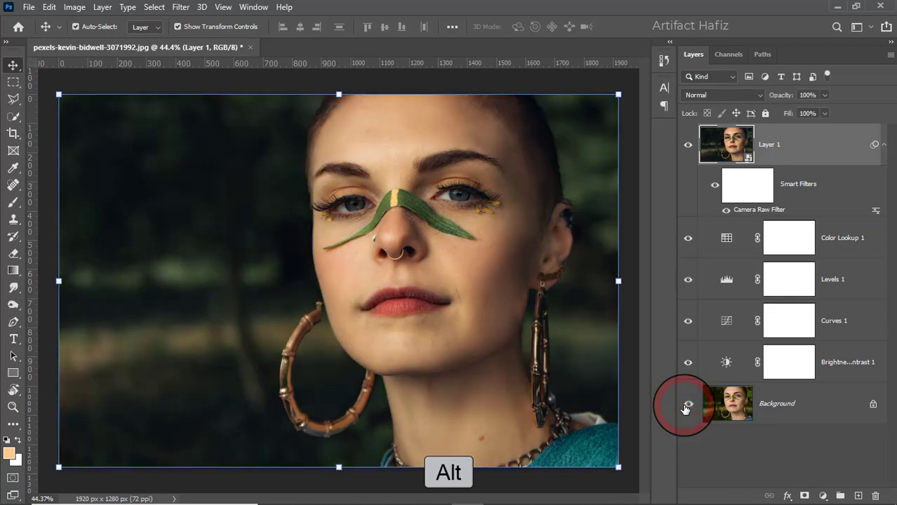